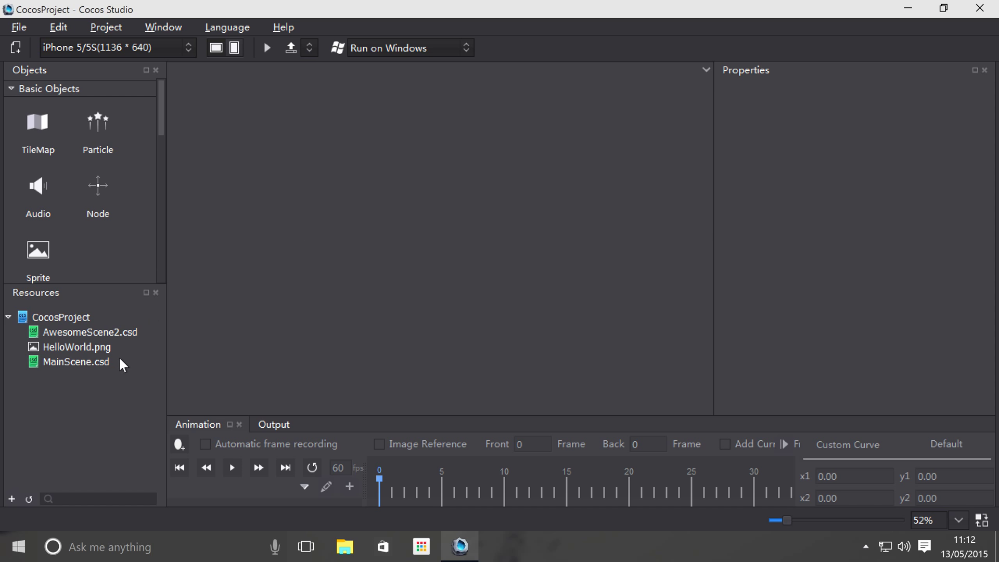
- Create a new Layer file named Layer1138 with width 1136 and height 200
right_click(66, 426)
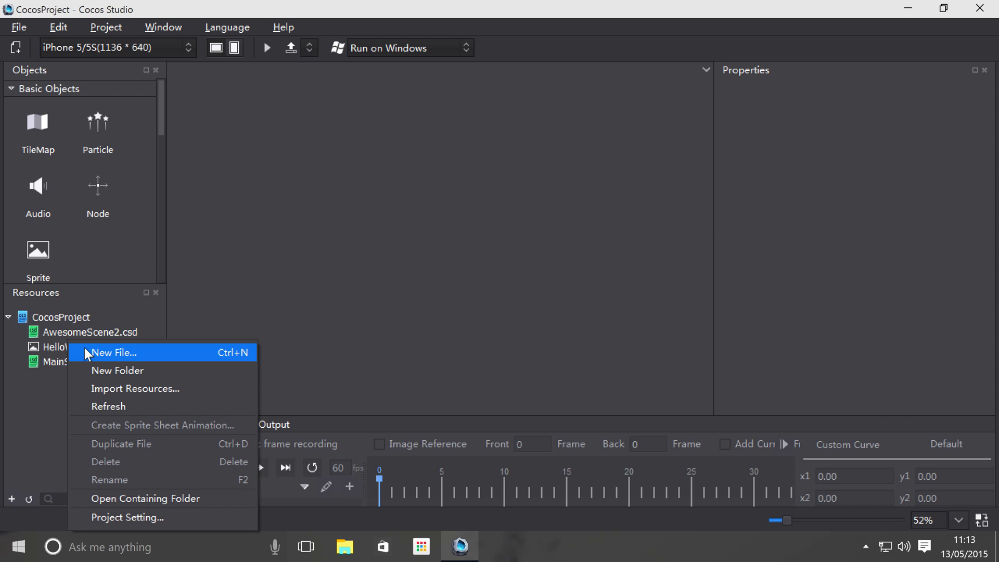
left_click(14, 383)
left_click(12, 498)
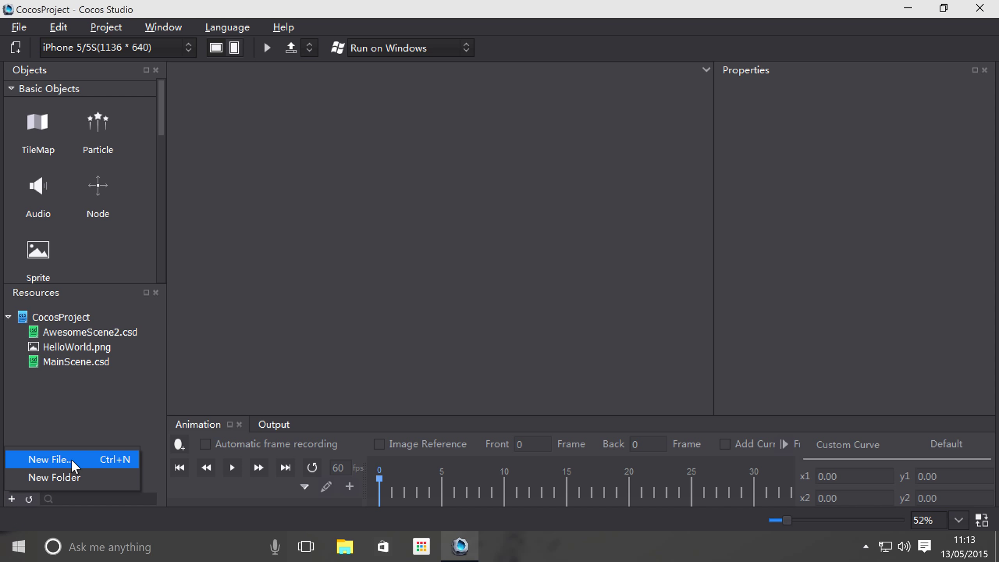
left_click(195, 332)
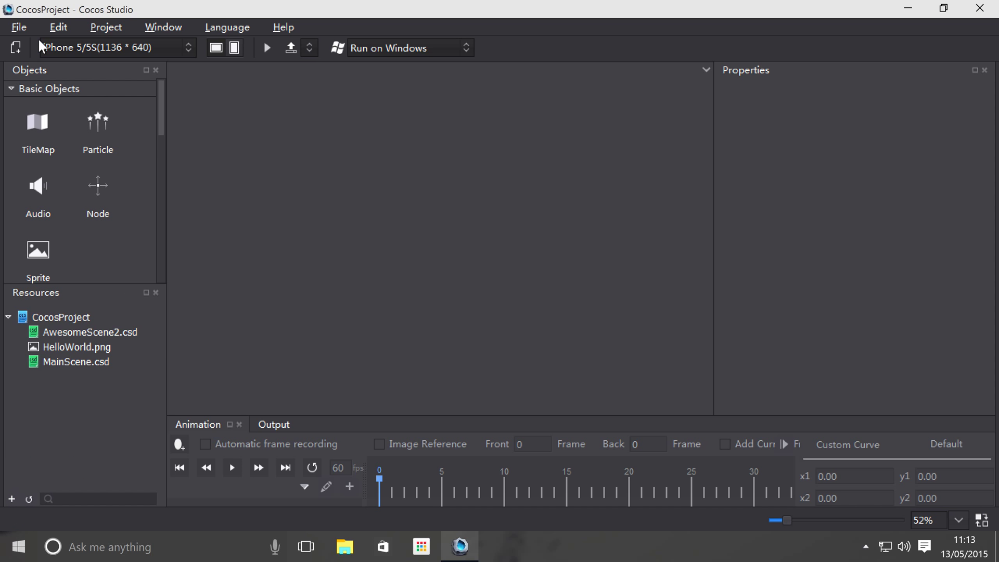
left_click(16, 26)
left_click(69, 72)
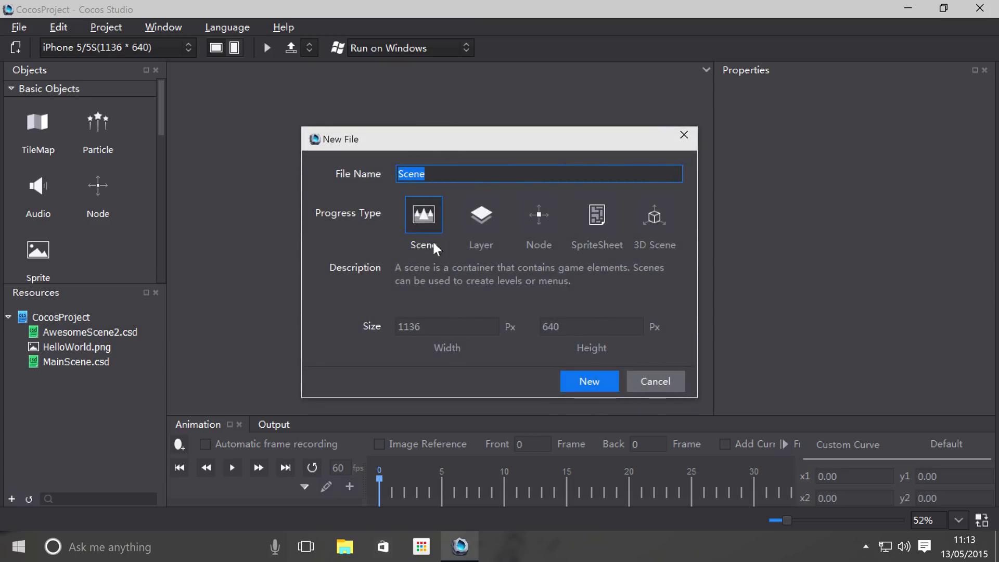
left_click(475, 219)
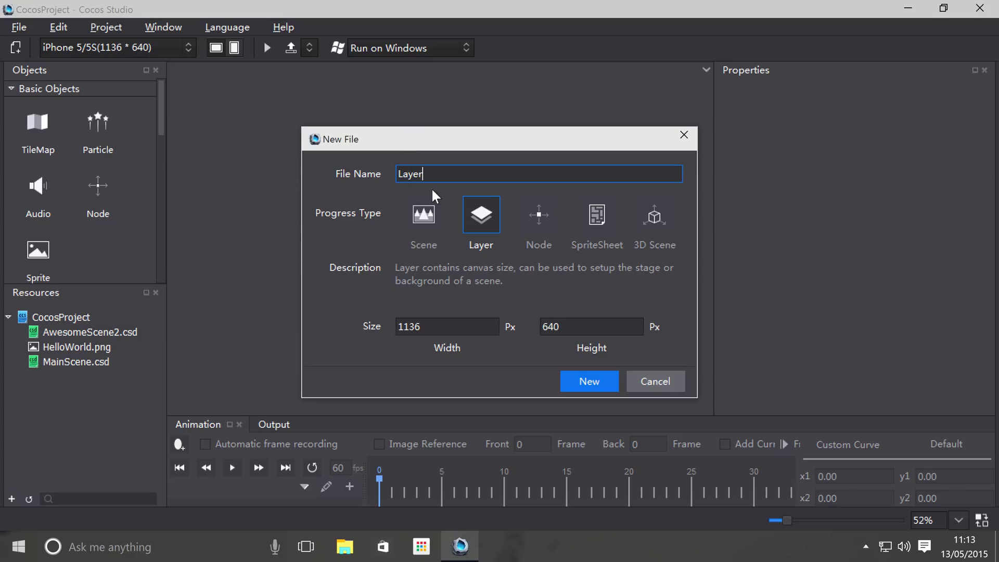
type("1")
type("138")
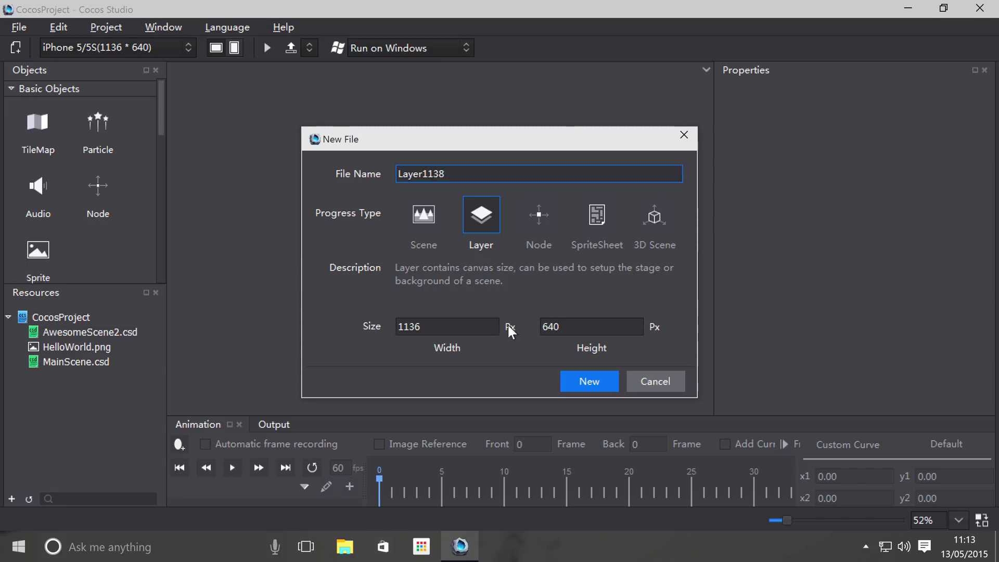
left_click(445, 327)
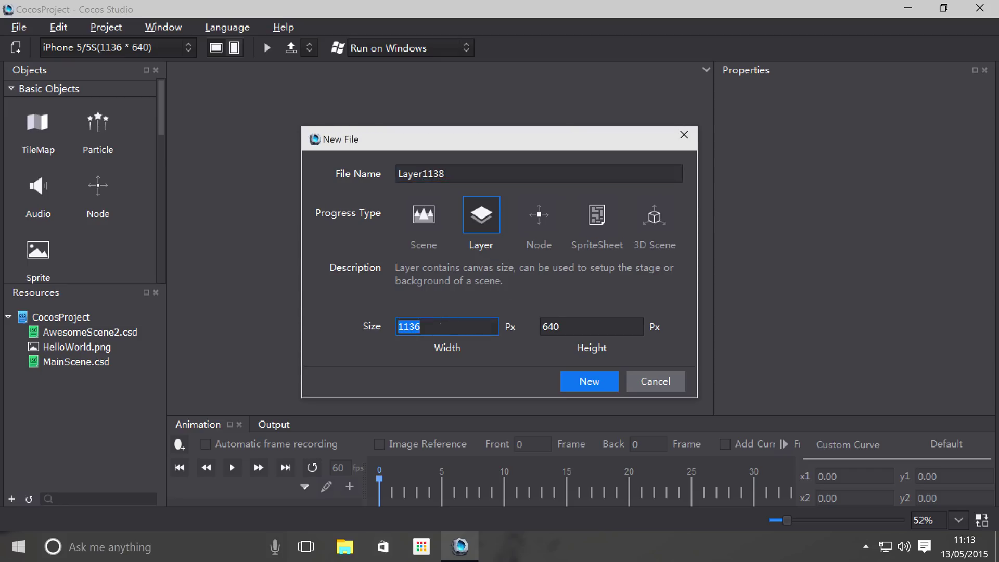
type("2")
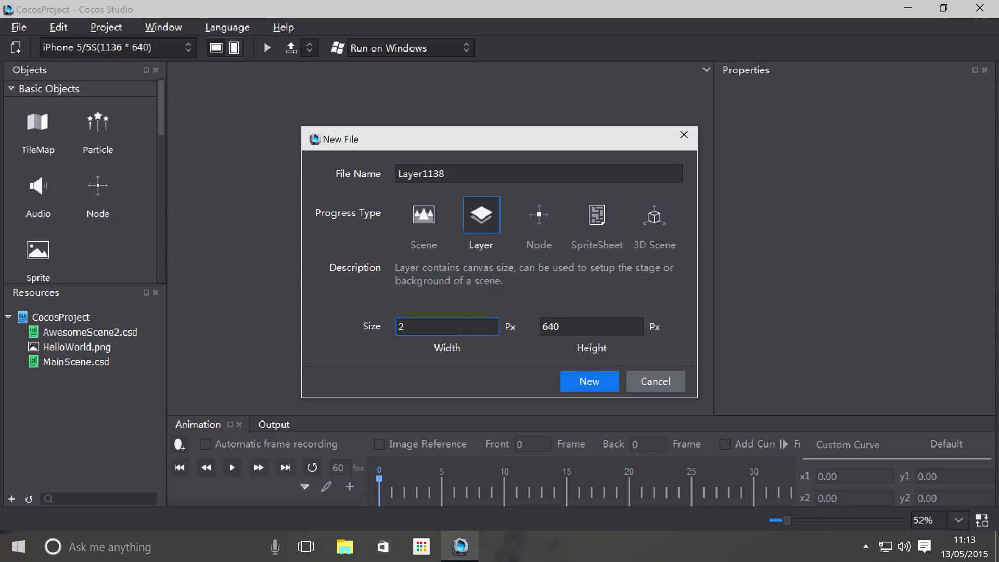
key("Tab")
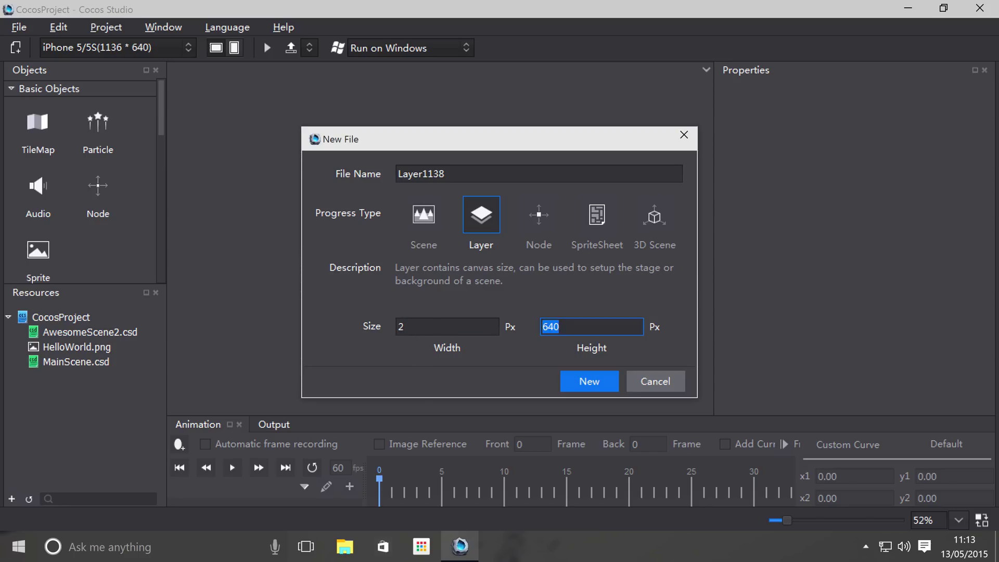
left_click(425, 327)
type("1136")
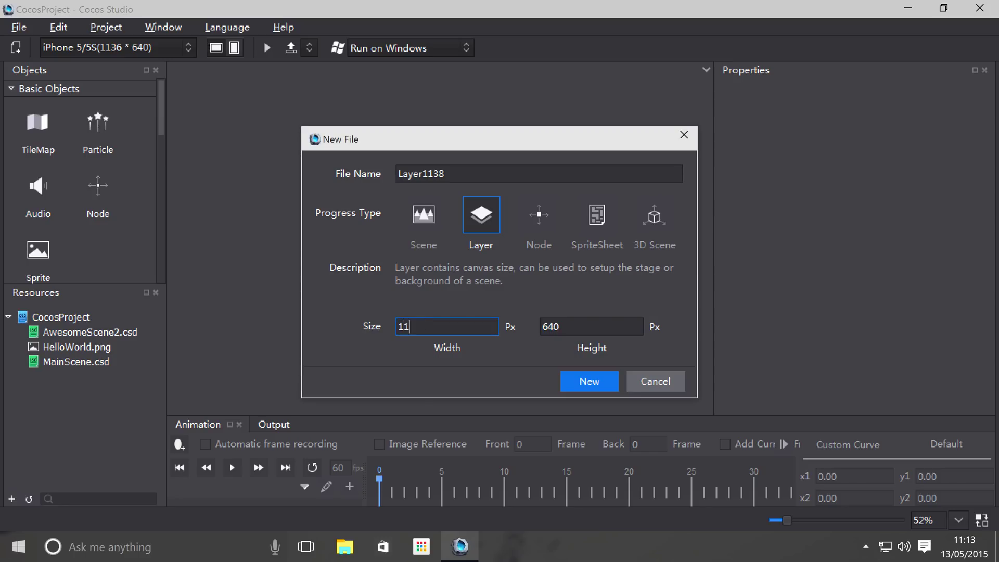
key("Tab")
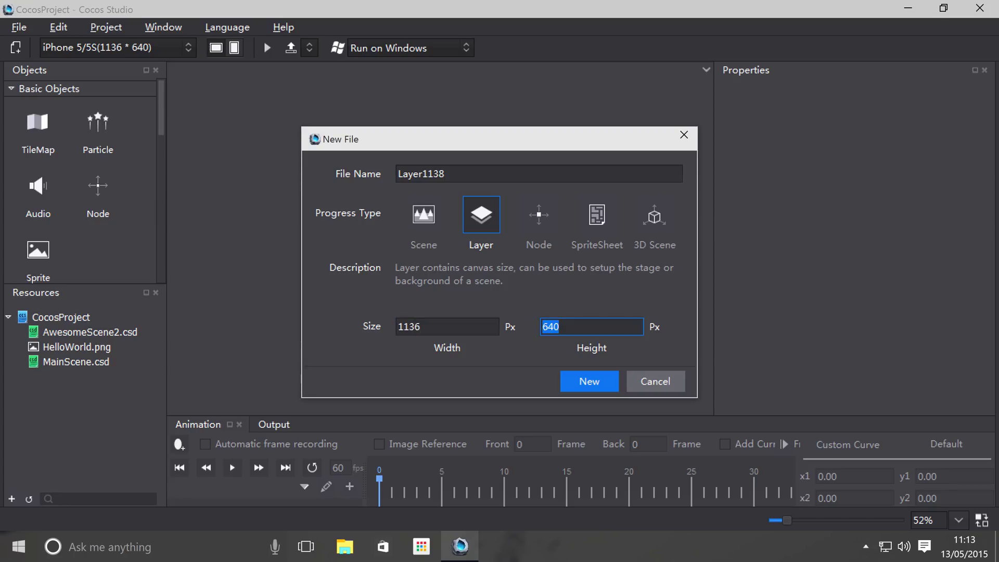
type("200")
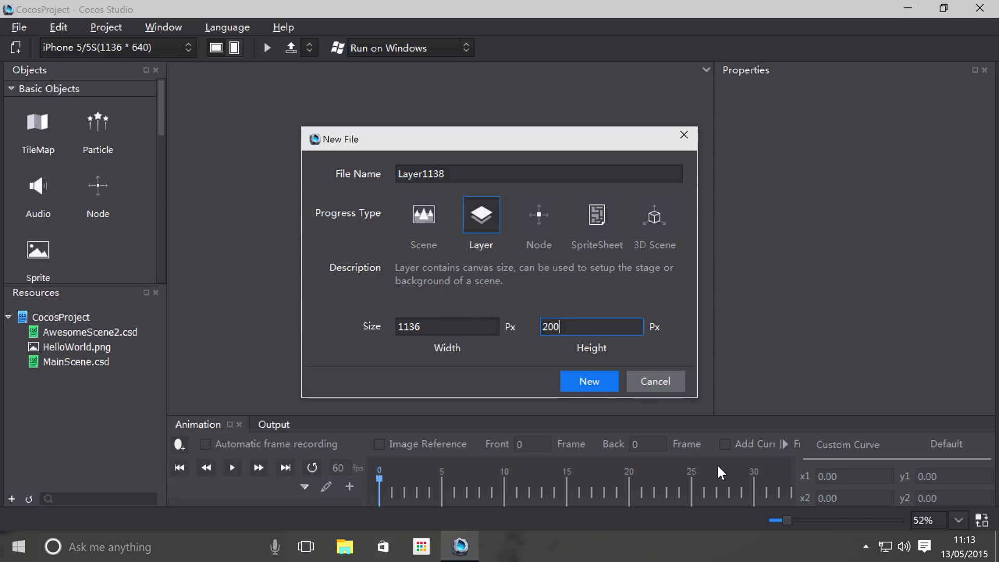
left_click(582, 375)
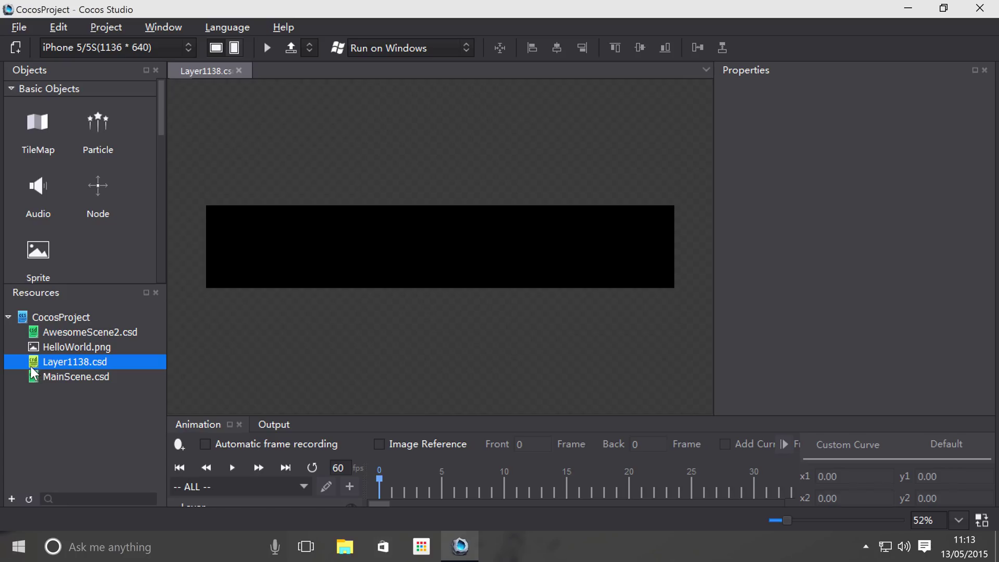
- In Layer1138, place two sprites near the layer's left edge, one above the other
left_click(86, 377)
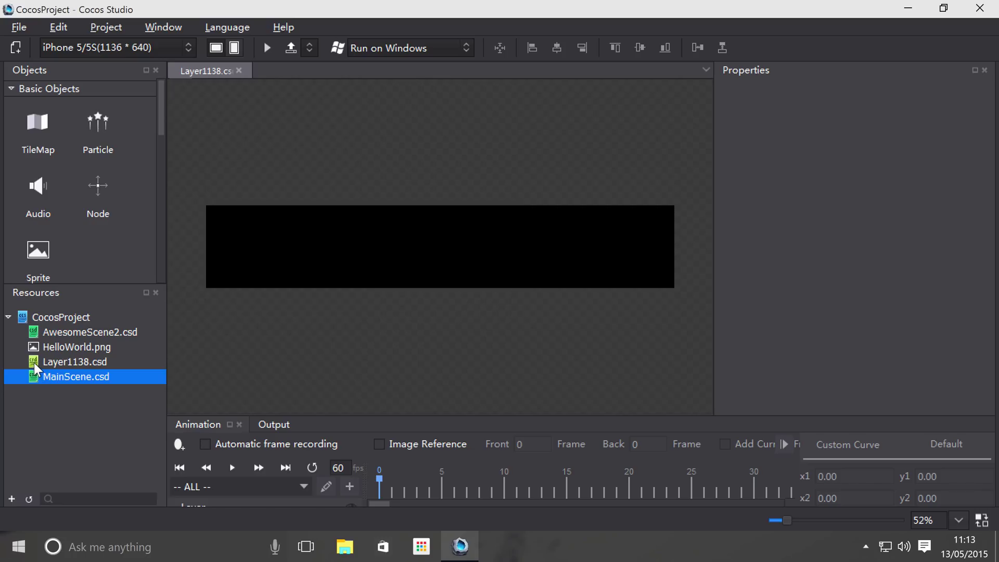
left_click(34, 364)
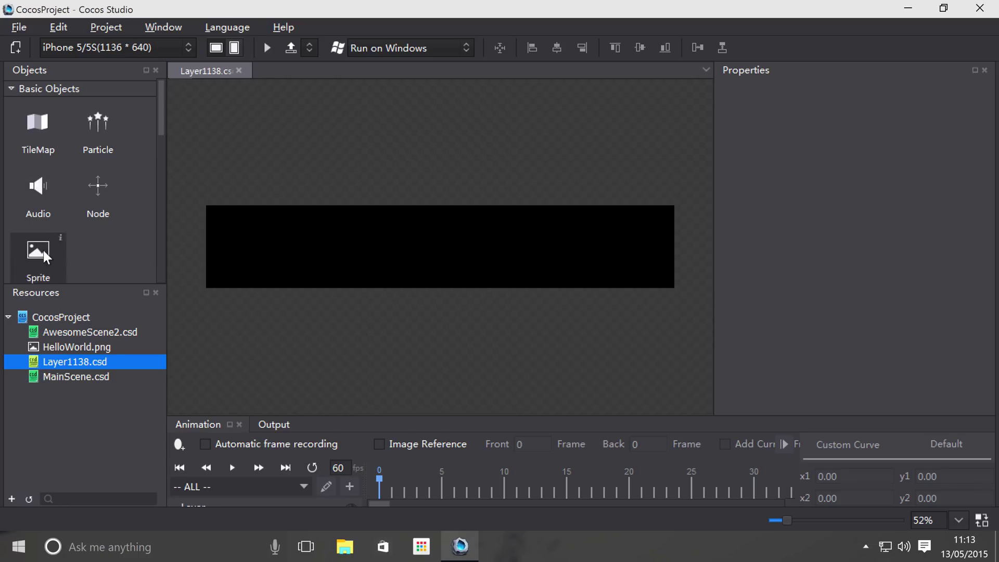
left_click_drag(43, 250, 257, 239)
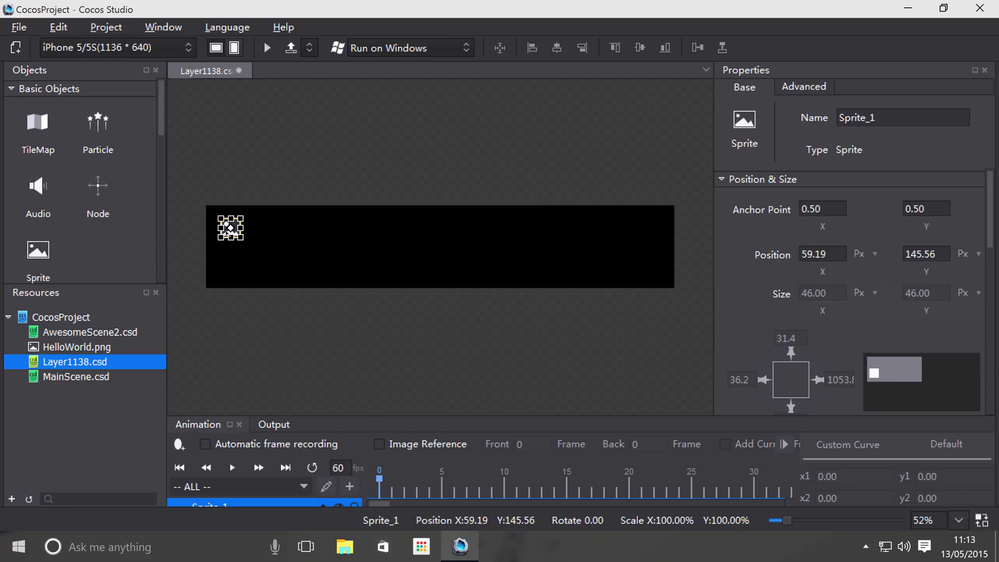
mouse_move(38, 265)
left_mouse_down()
mouse_move(239, 302)
mouse_move(272, 257)
left_mouse_up()
scroll(94, 185, "down", 3)
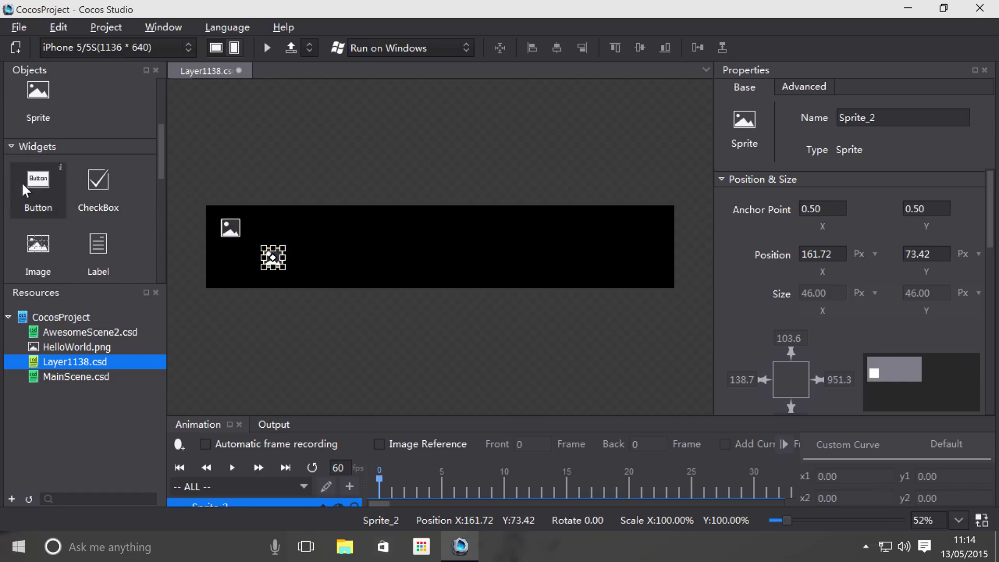
- Add three buttons across the layer's middle and an image at its right end
left_click_drag(38, 179, 356, 234)
left_click_drag(38, 180, 392, 243)
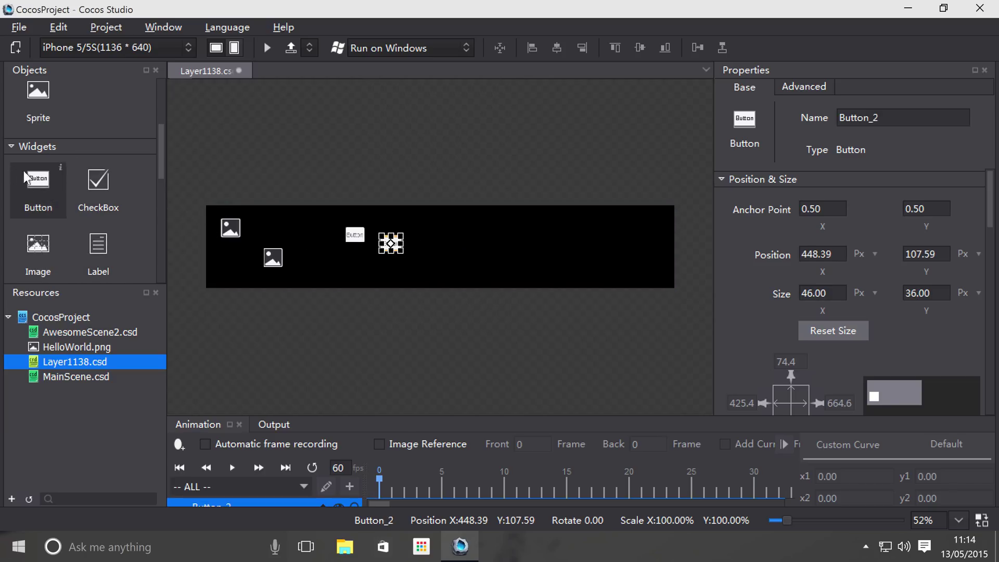
left_click_drag(39, 179, 419, 209)
mouse_move(38, 180)
left_mouse_down()
mouse_move(572, 273)
mouse_move(492, 254)
left_mouse_up()
left_click_drag(433, 211, 452, 244)
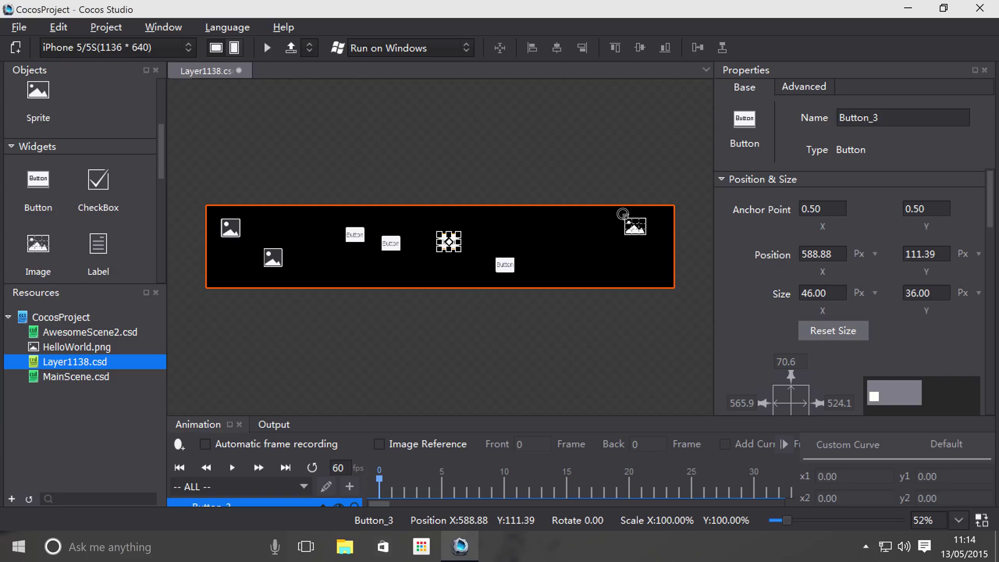
mouse_move(45, 241)
left_mouse_down()
mouse_move(607, 227)
mouse_move(607, 258)
mouse_move(639, 247)
mouse_move(651, 255)
left_mouse_up()
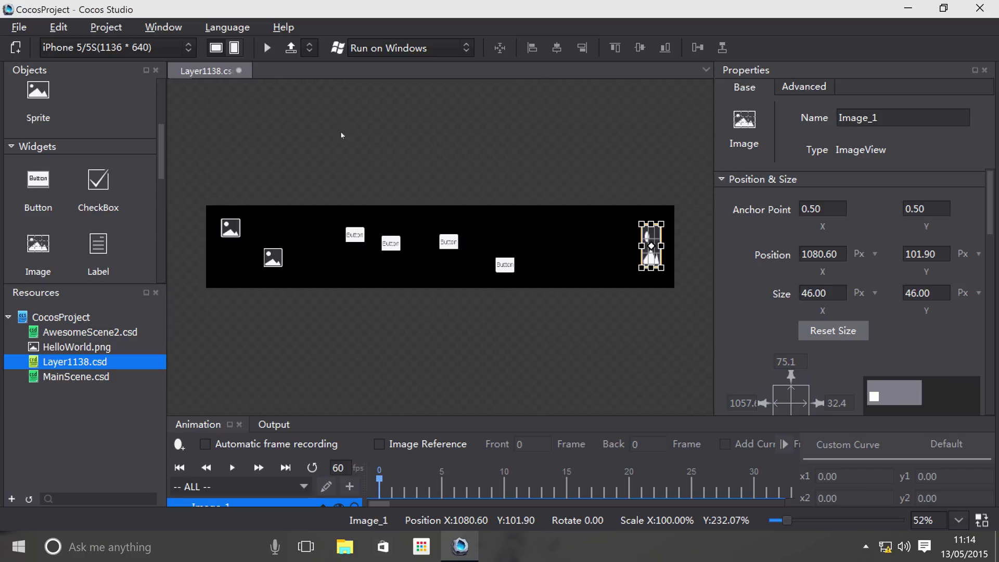
left_click(340, 147)
- Save Layer1138, then open AwesomeScene2 and delete all its objects, including the Fnt Text Label
key("ctrl+s")
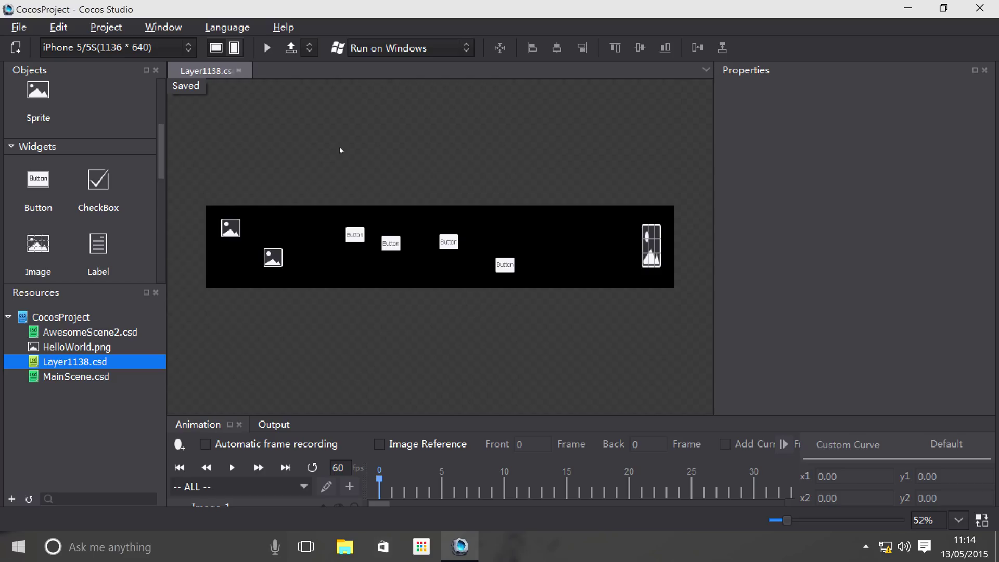
double_click(106, 327)
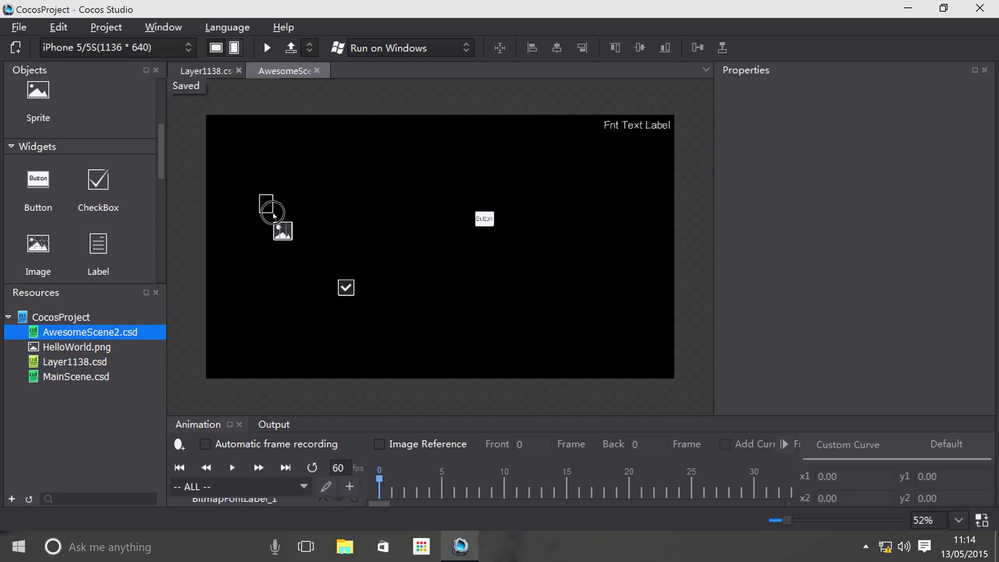
left_click_drag(259, 195, 570, 331)
key("Delete")
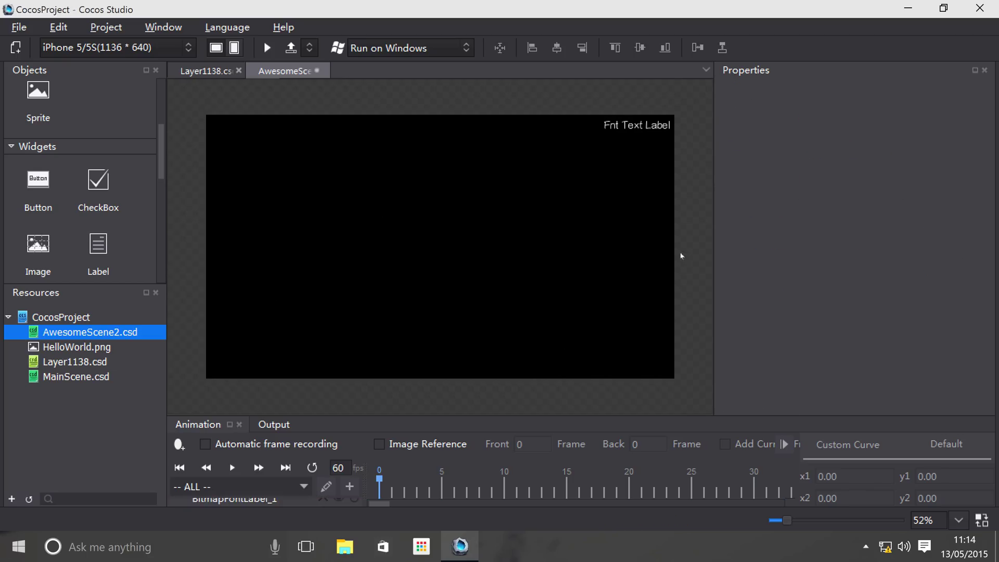
mouse_move(673, 219)
left_mouse_down()
mouse_move(654, 128)
mouse_move(602, 109)
left_mouse_up()
key("Delete")
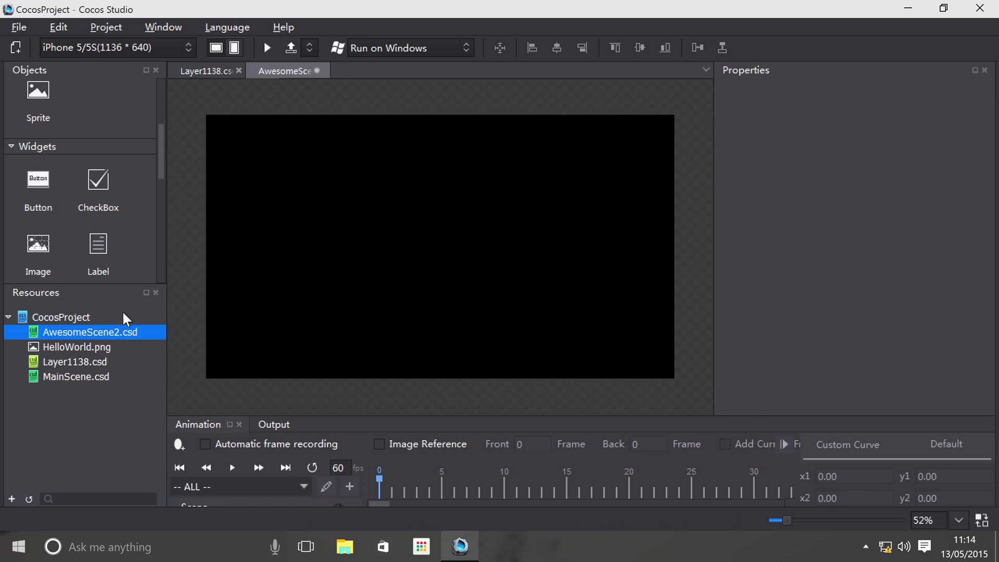
- Drop Layer1138 into AwesomeScene2 and align it with the scene's top edge
left_click_drag(70, 361, 251, 288)
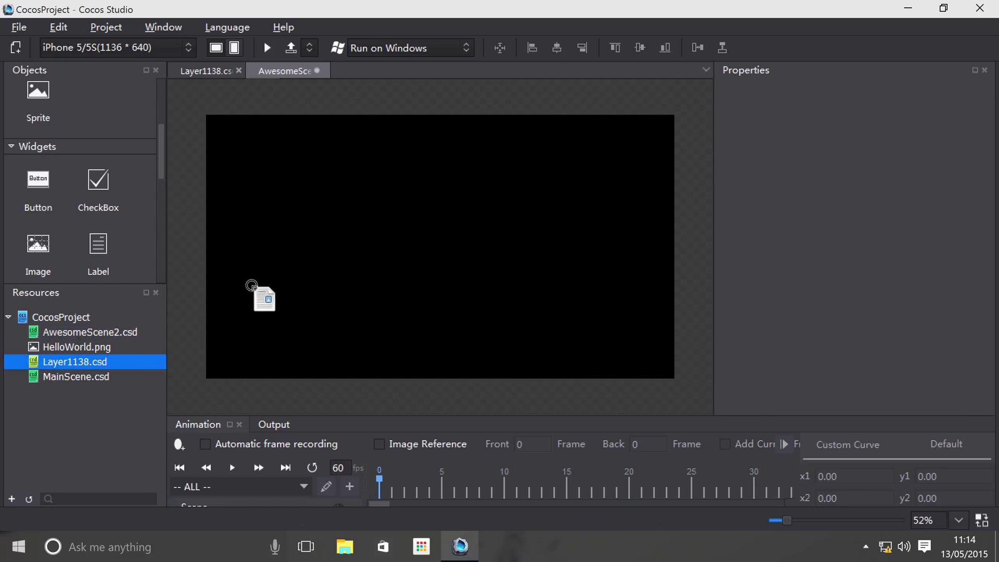
left_click_drag(250, 288, 283, 250)
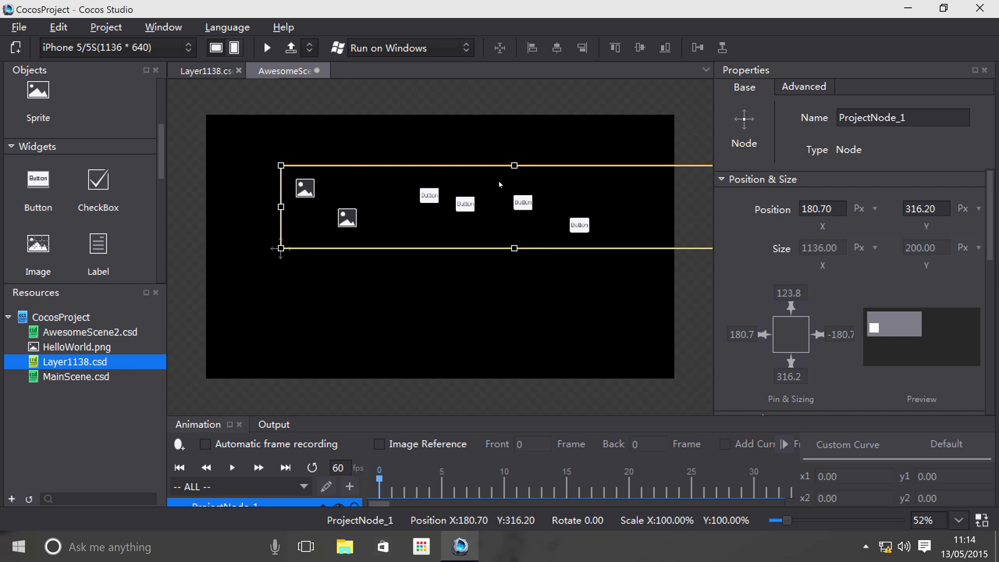
mouse_move(500, 185)
left_mouse_down()
mouse_move(392, 161)
mouse_move(439, 150)
mouse_move(413, 245)
mouse_move(436, 229)
left_mouse_up()
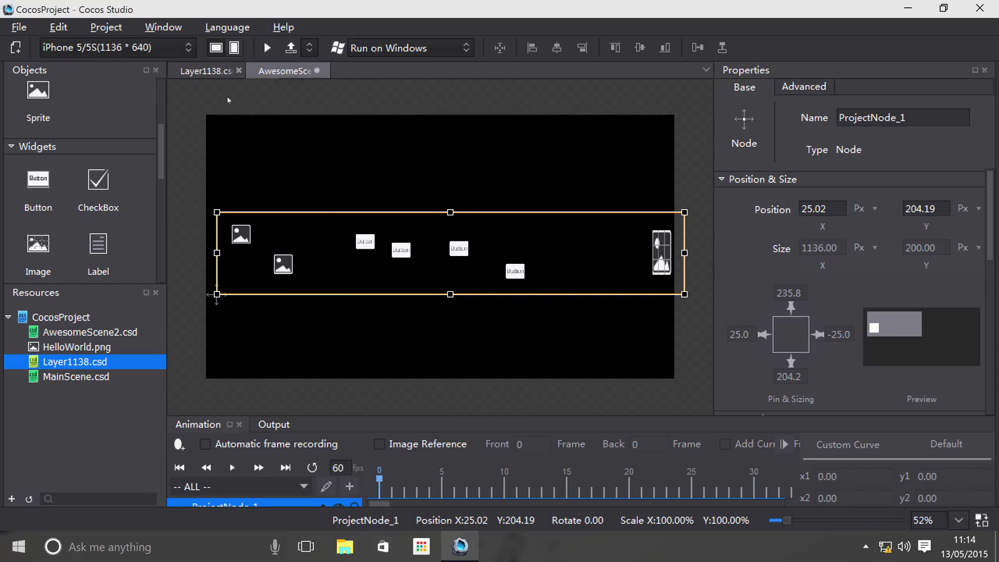
left_click(215, 71)
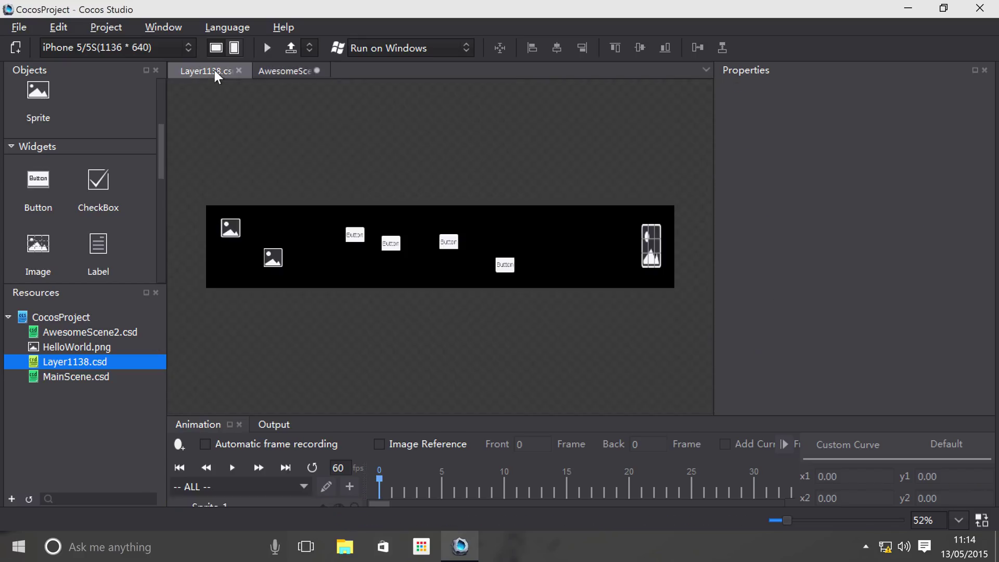
left_click(295, 71)
mouse_move(319, 273)
left_mouse_down()
mouse_move(297, 198)
mouse_move(309, 174)
left_mouse_up()
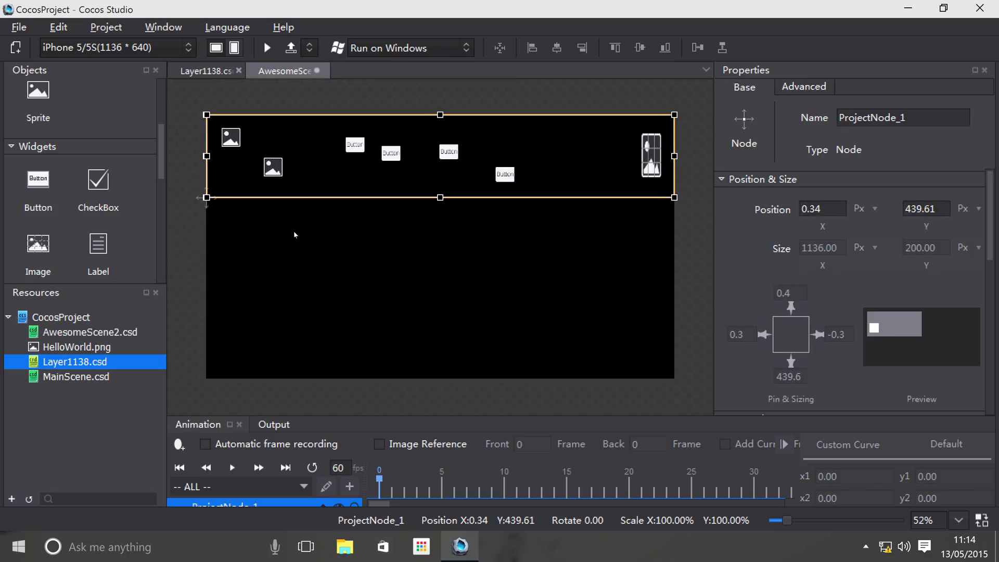
left_click(401, 204)
left_click(415, 178)
- Delete the top-left sprite from Layer1138
left_click(215, 73)
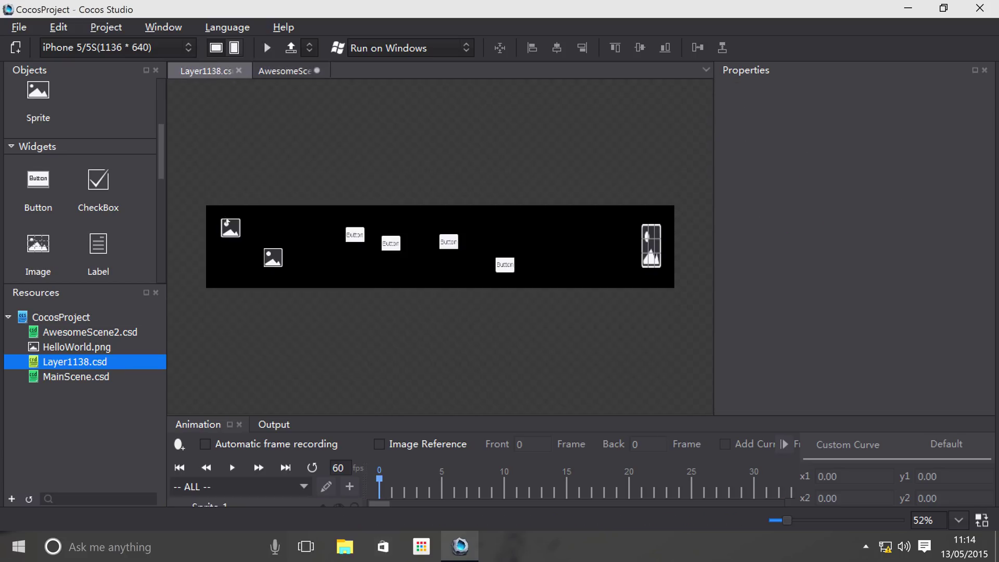
left_click_drag(223, 226, 233, 227)
key("Delete")
- Move a button beside the right-end image, save Layer1138, and view the update in AwesomeScene2
left_click_drag(503, 264, 613, 245)
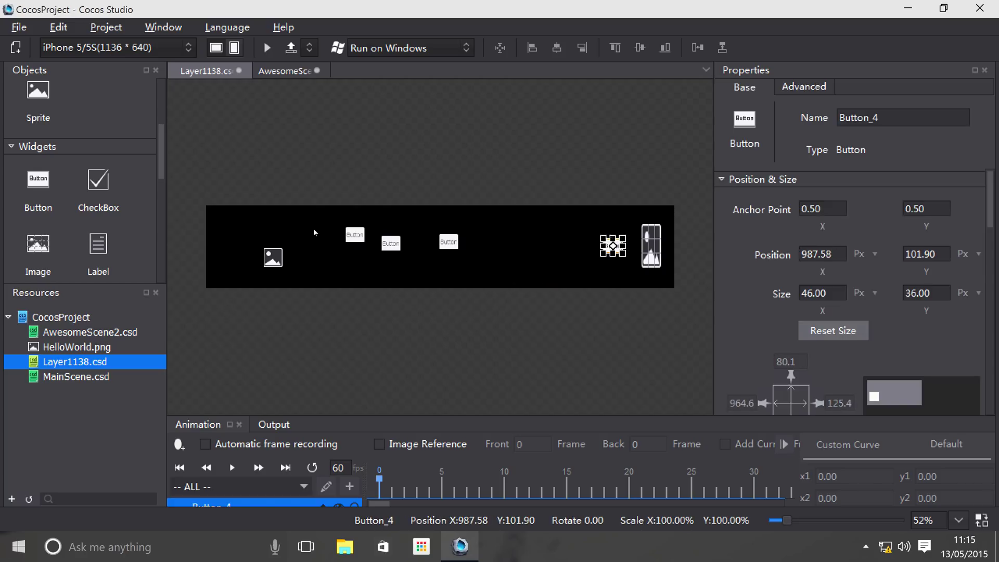
left_click(279, 73)
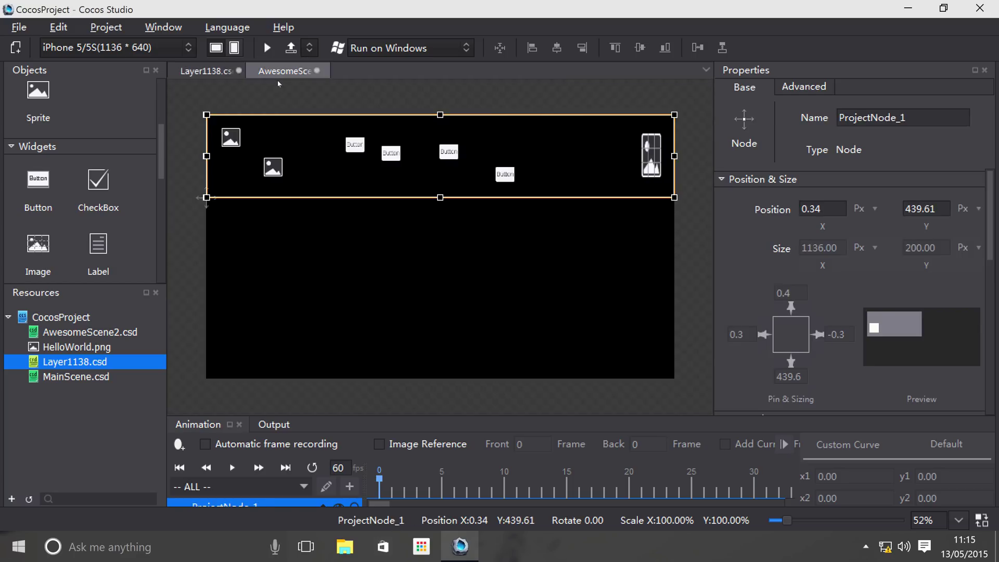
left_click(200, 68)
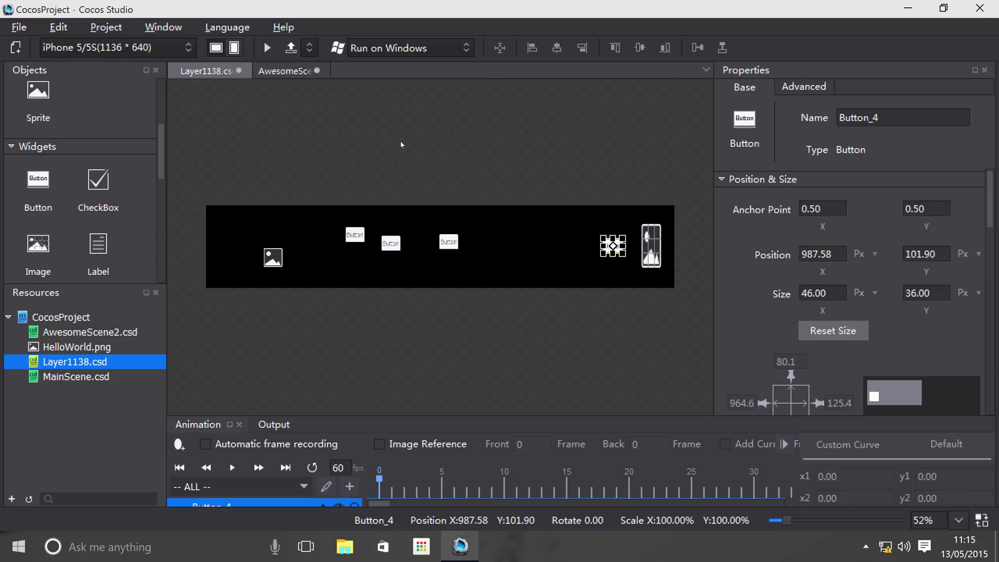
left_click(398, 157)
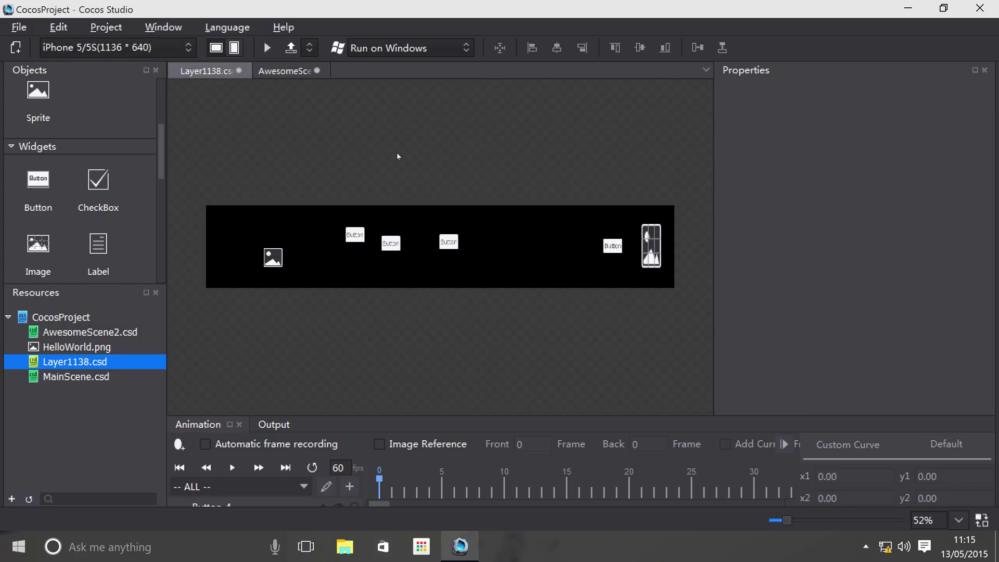
key("ctrl+s")
left_click(278, 67)
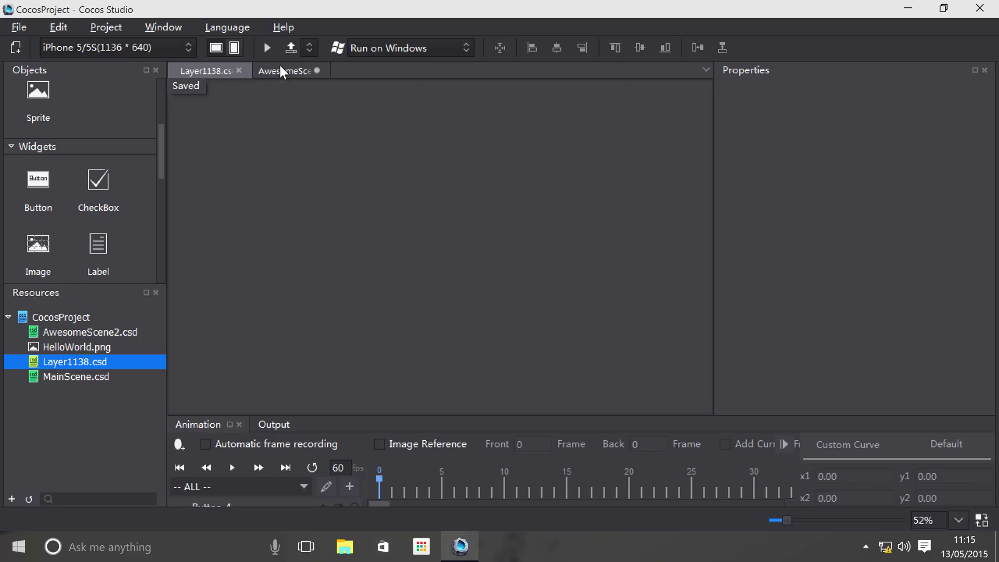